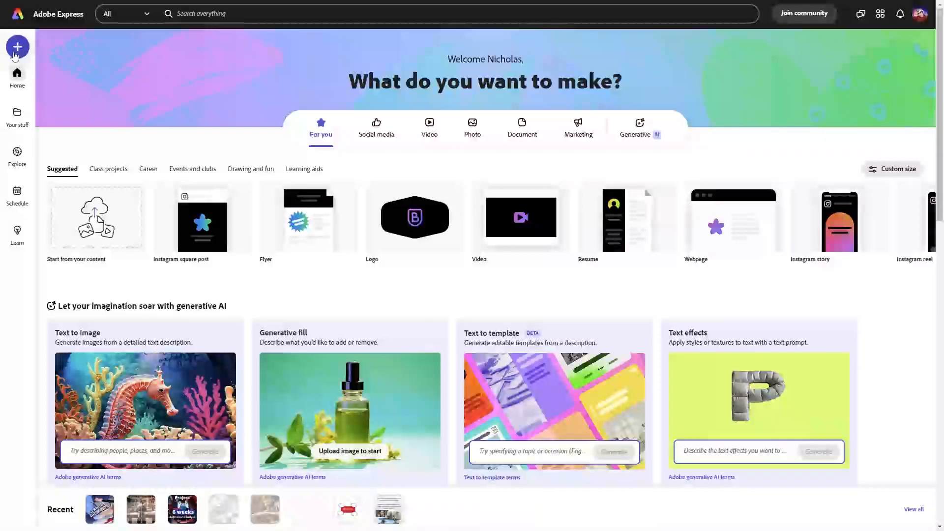
Create a new blank design in the TikTok ad size, 1080 x 1920 px
left_click(13, 55)
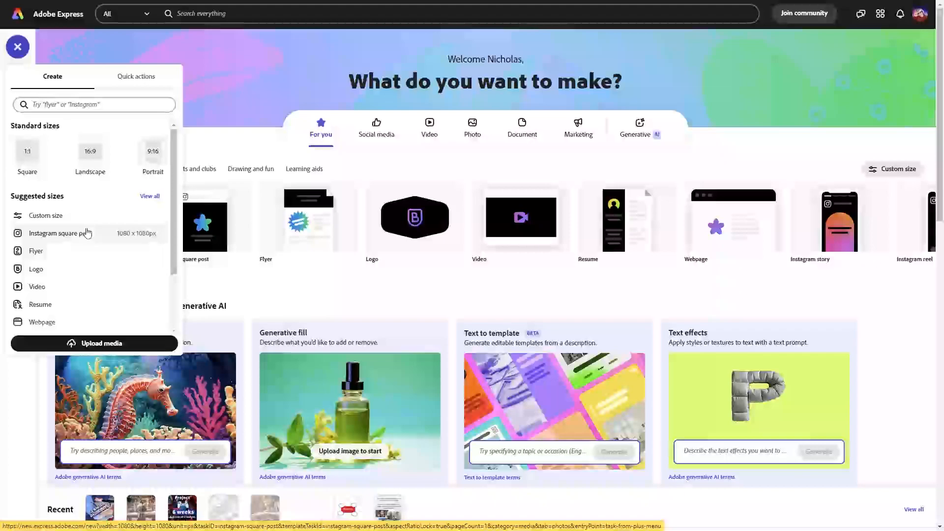
scroll(98, 242, "down", 1)
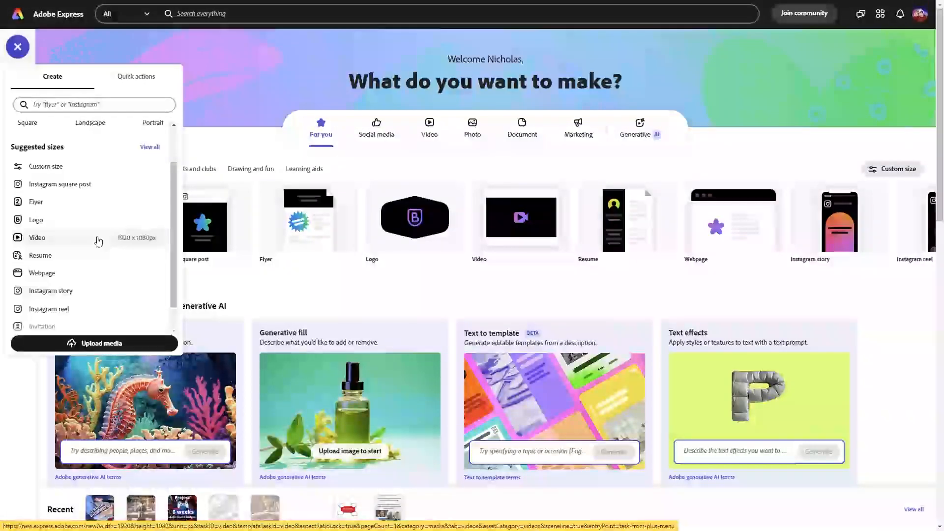
scroll(98, 238, "down", 1)
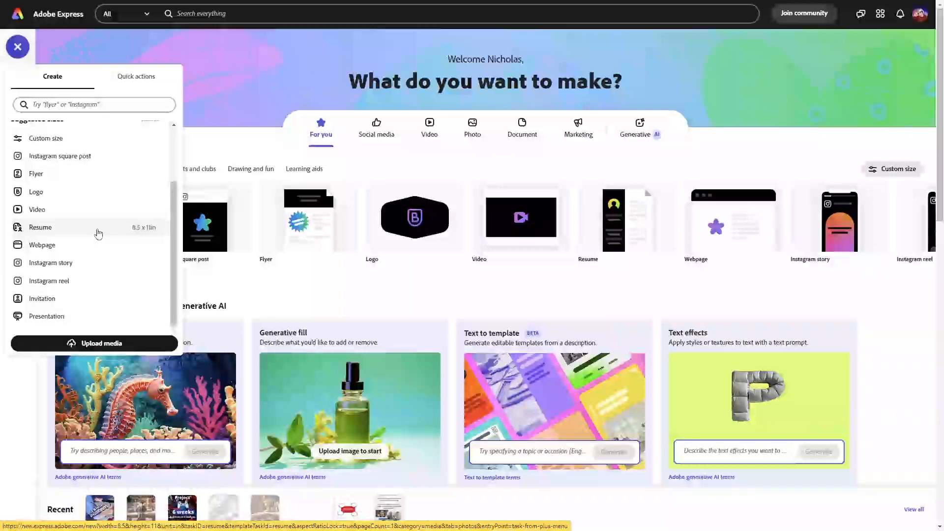
scroll(101, 264, "down", 2)
scroll(104, 268, "up", 2)
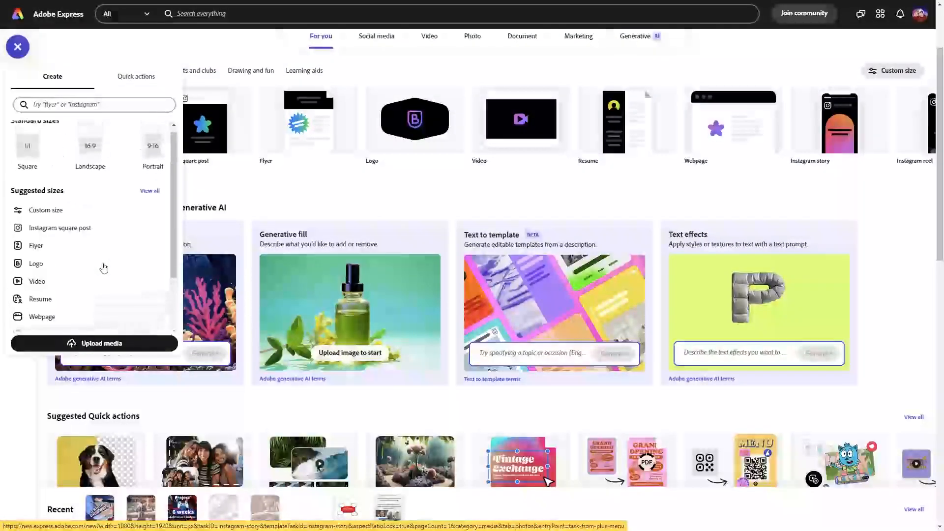
scroll(101, 270, "down", 2)
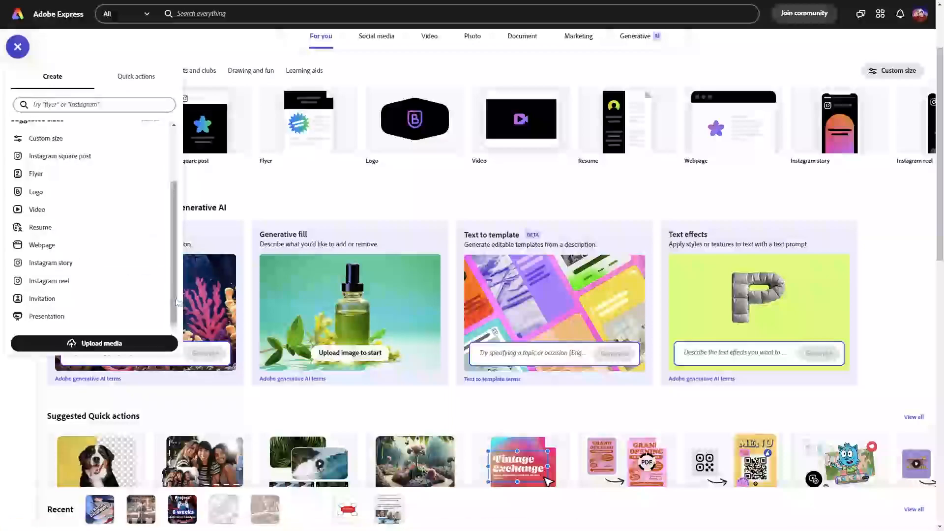
scroll(175, 302, "up", 3)
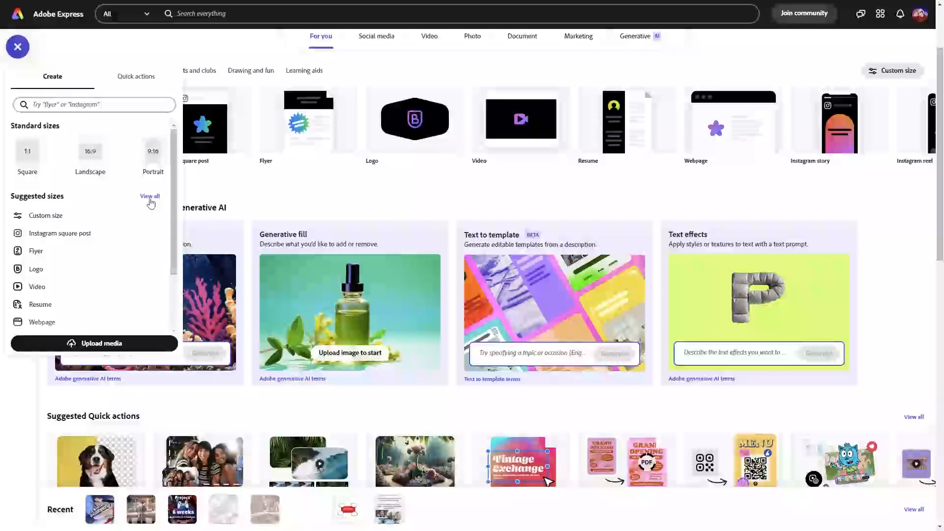
left_click(149, 196)
left_click(83, 213)
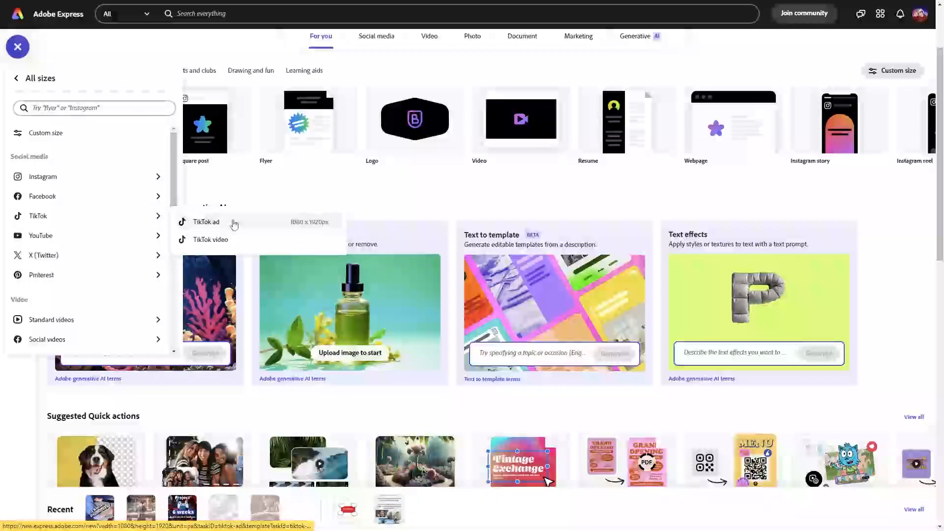
left_click(235, 221)
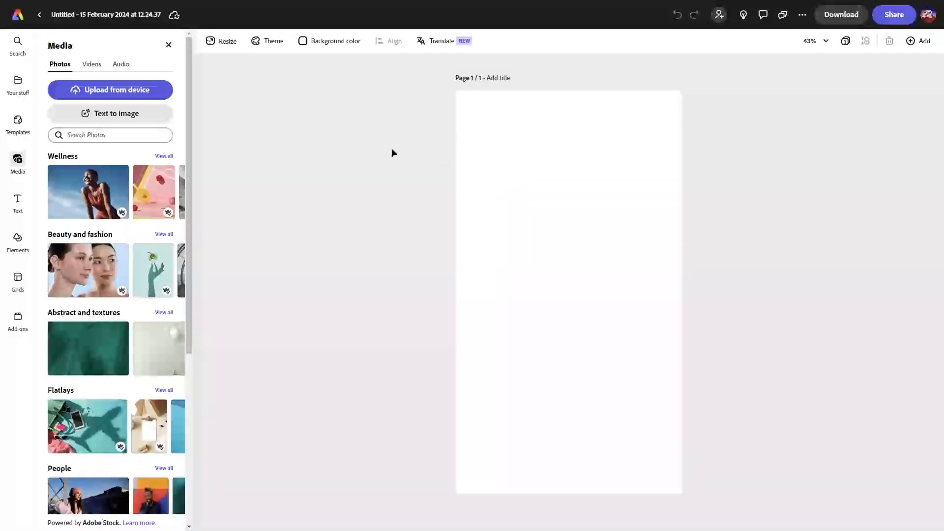
Search the stock photos for "plumbing"
left_click(107, 134)
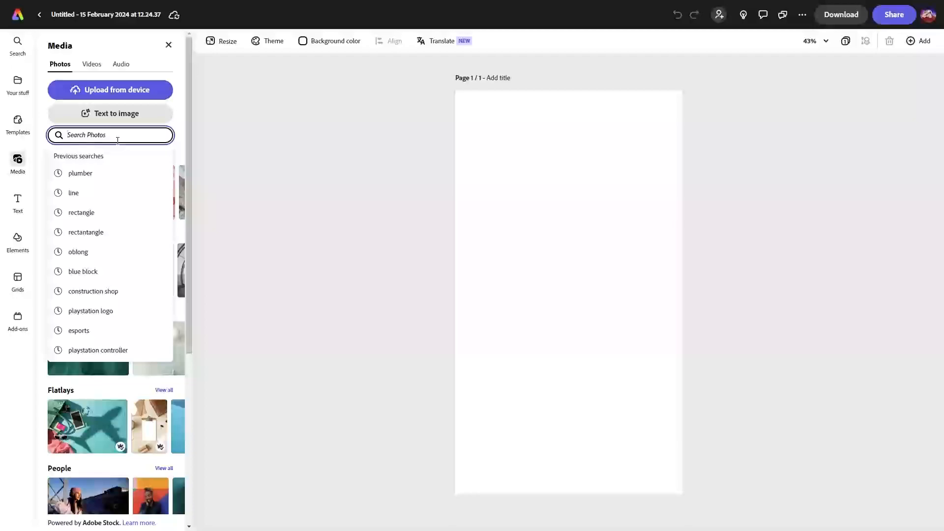
type("plu")
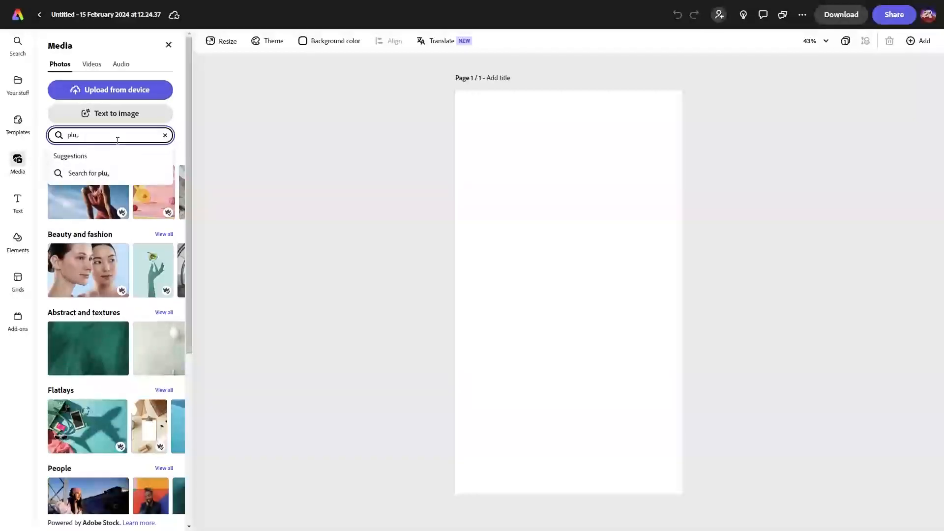
type(",ning")
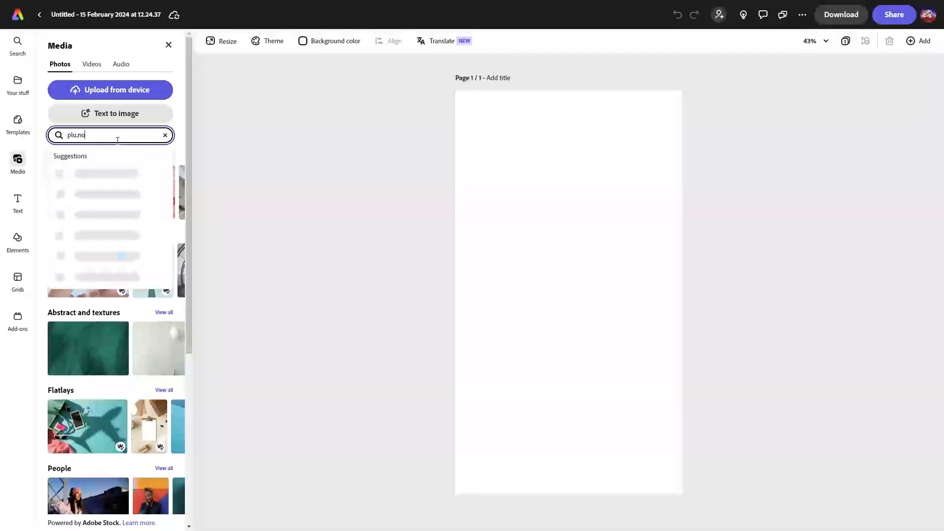
key("BackSpace")
key("BackSpace")
key("BackSpace")
key("BackSpace")
key("BackSpace")
type("mbing")
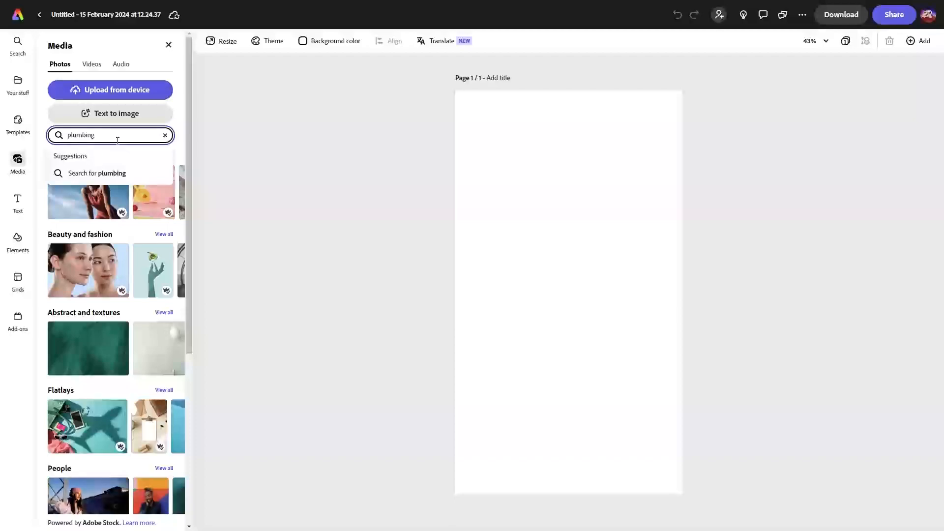
key("Return")
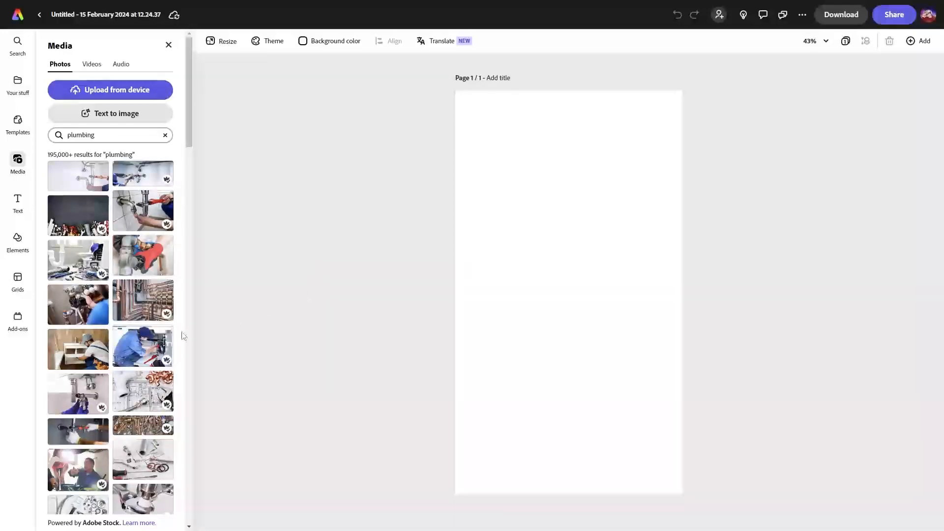
Add the photo of the plumber in a blue shirt and cap and set it as the page background
left_click(160, 341)
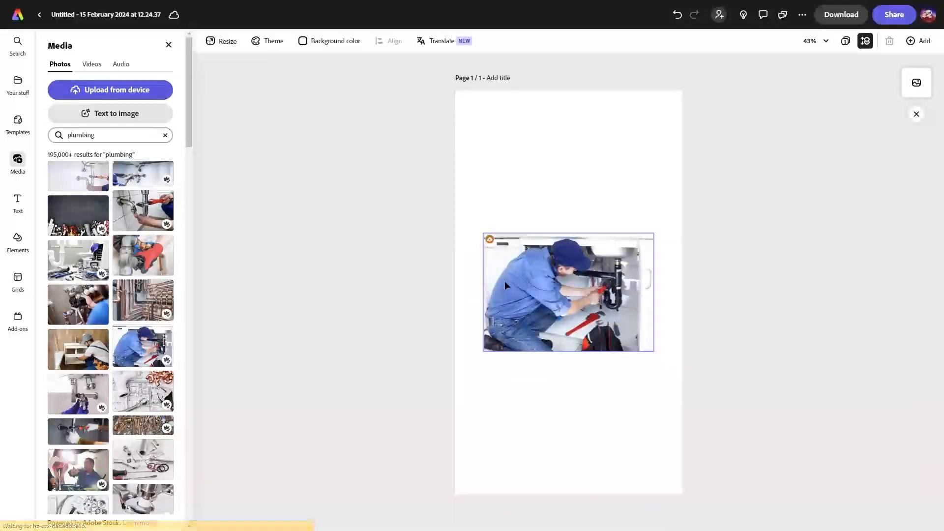
left_click(506, 281)
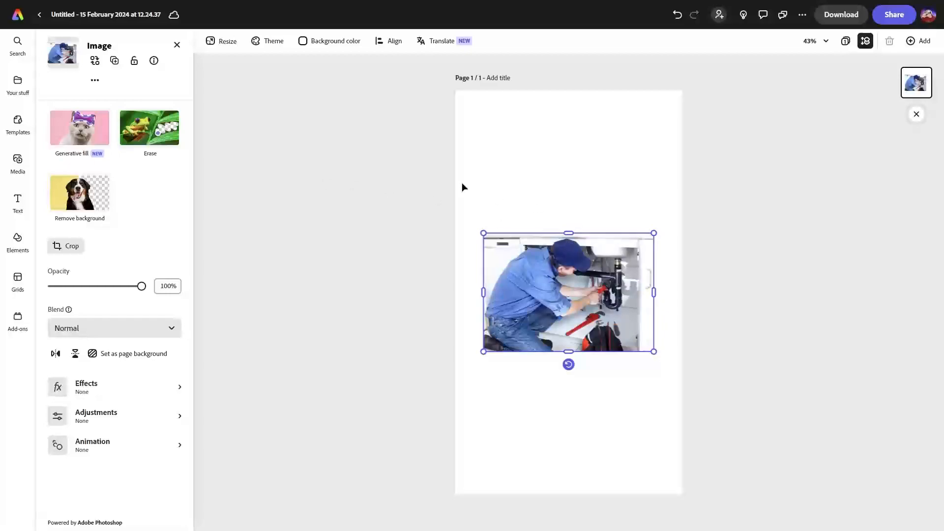
left_click(129, 354)
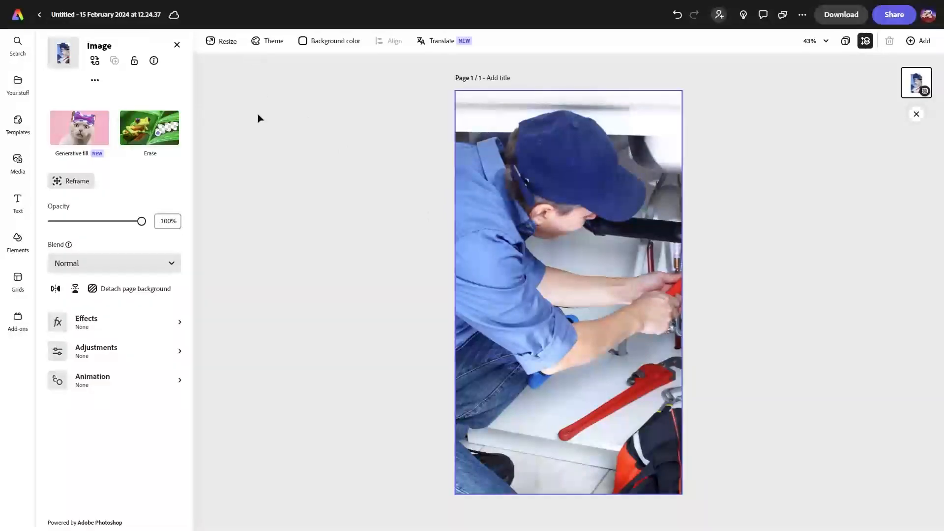
left_click(17, 201)
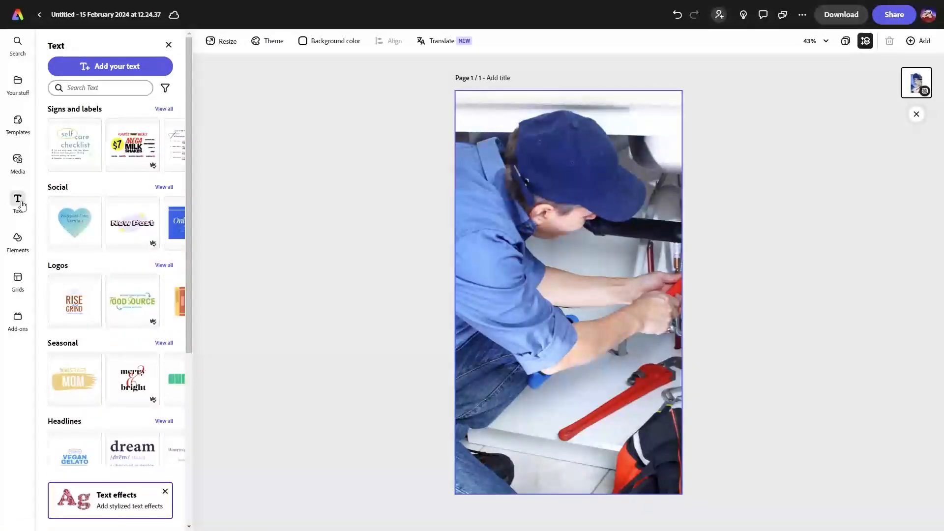
left_click(118, 67)
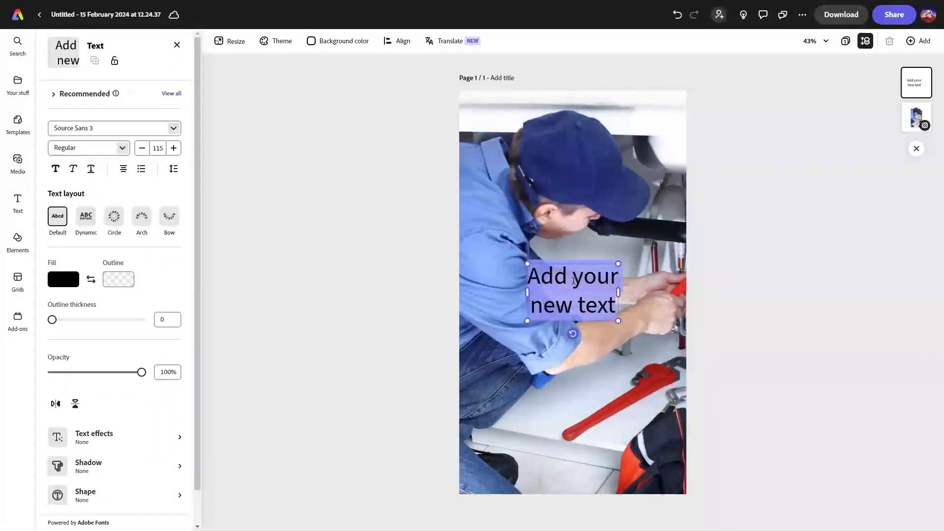
key("BackSpace")
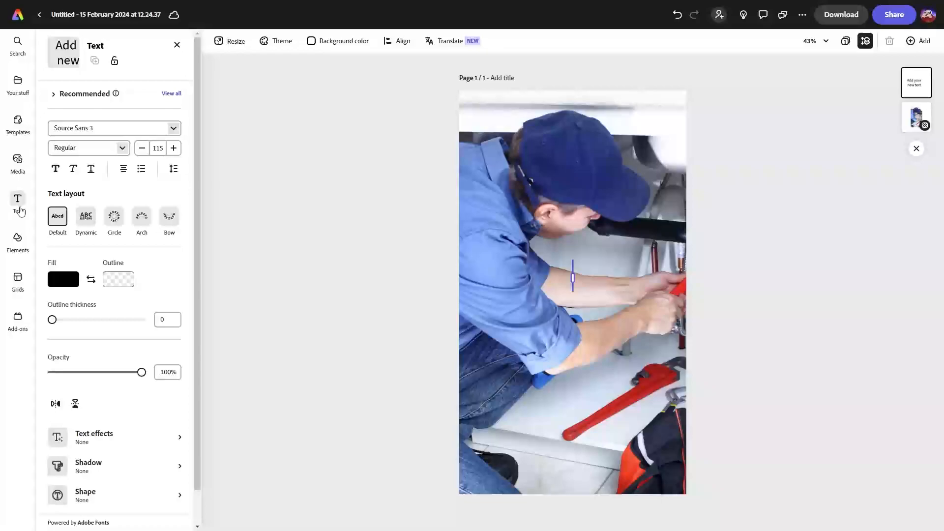
Add the New Post text graphic to the page and replace its wording with "J Smith" and "Plumbers" on two lines
left_click(18, 202)
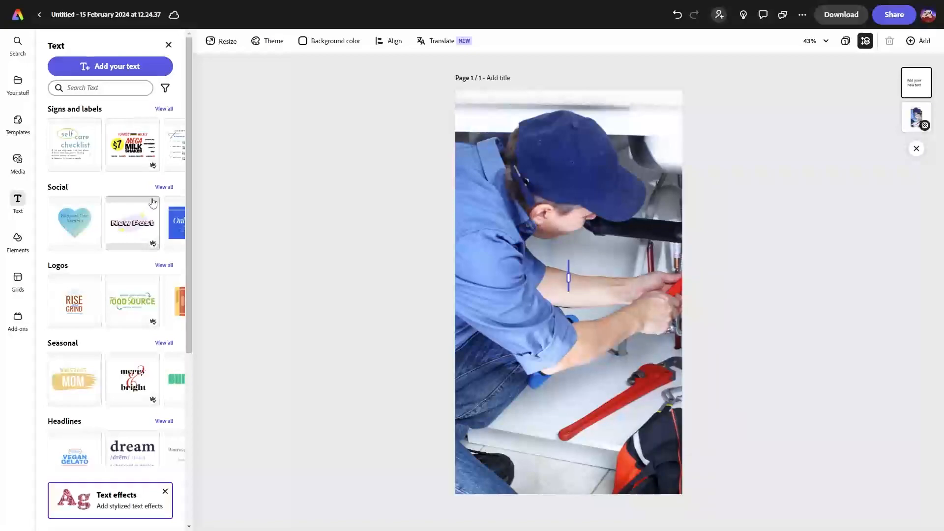
left_click(145, 213)
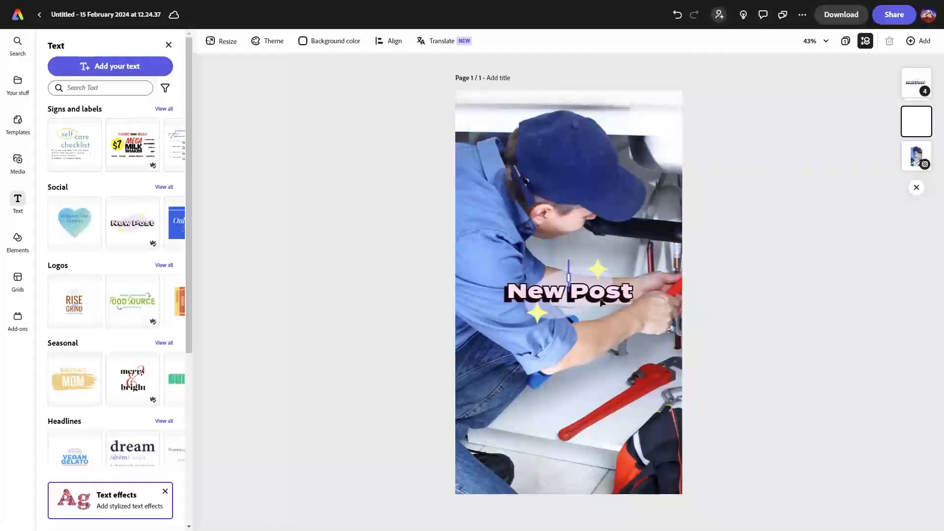
left_click(602, 302)
double_click(577, 296)
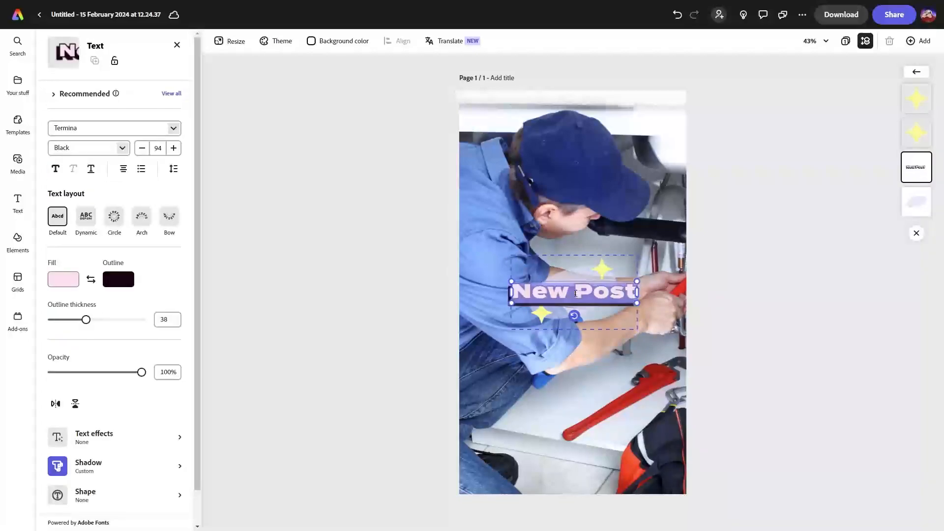
type("J Smi")
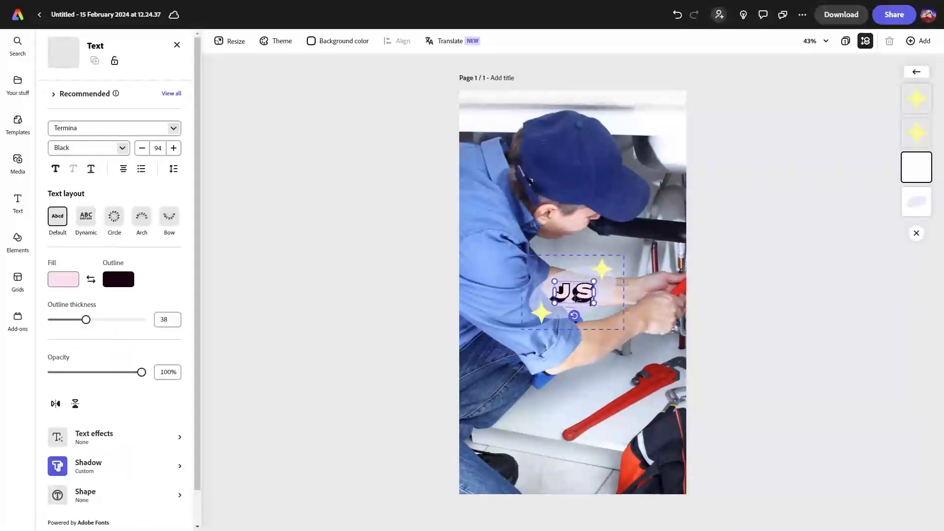
type("th")
key("Return")
type("Plumbers")
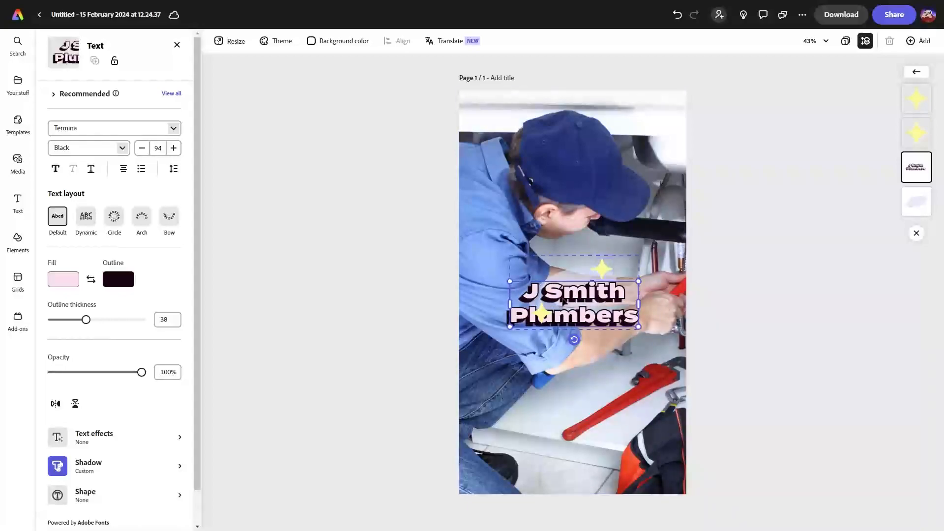
Enlarge the "J Smith Plumbers" text to size 129 and centre it near the upper edge of the page
left_click(558, 247)
left_click(559, 316)
left_click_drag(560, 319, 468, 176)
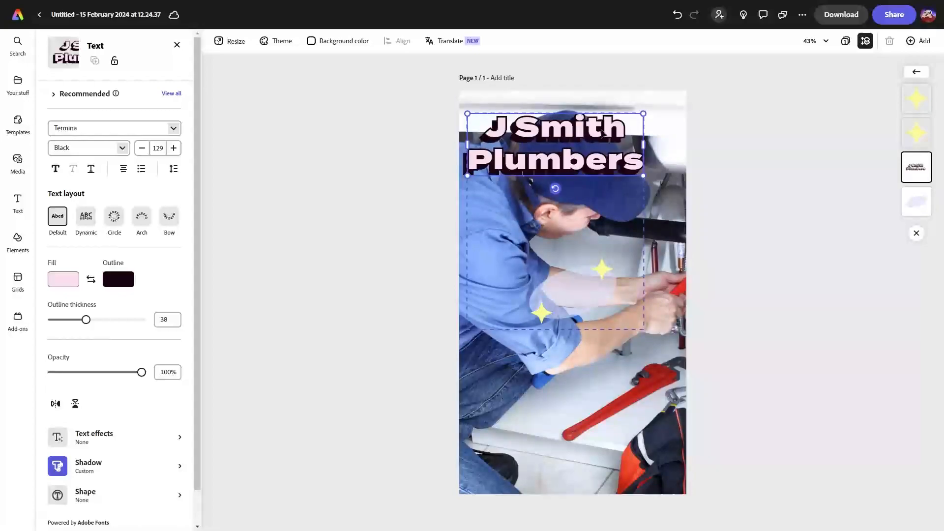
mouse_move(605, 138)
left_mouse_down()
mouse_move(616, 129)
mouse_move(613, 140)
left_mouse_up()
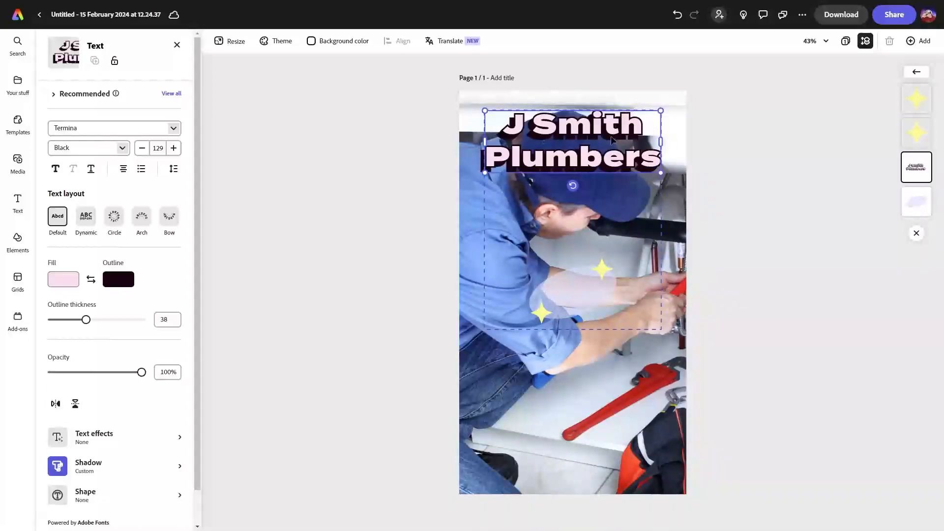
Move the pale lilac shape and both yellow stars up onto the "J Smith Plumbers" heading
left_click(580, 299)
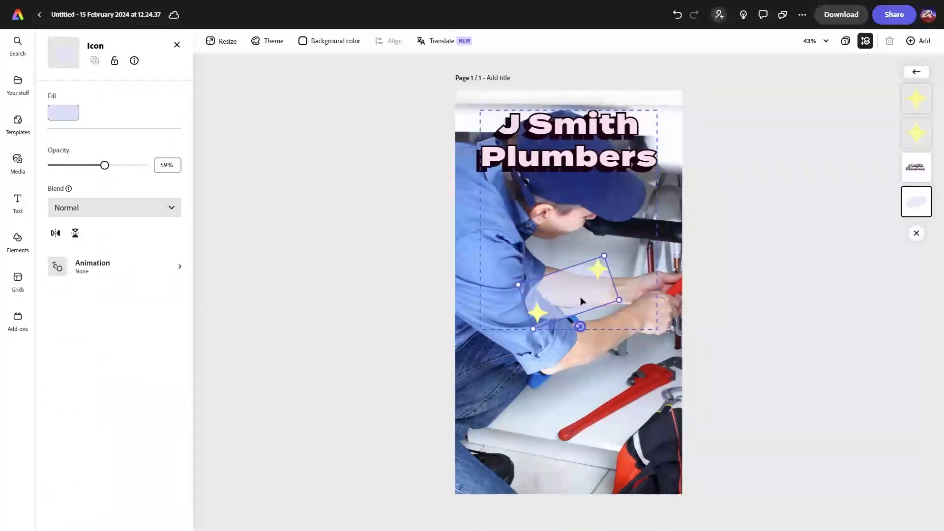
left_click_drag(581, 301, 581, 156)
left_click_drag(599, 266, 617, 132)
left_click_drag(538, 313, 533, 146)
left_click(594, 371)
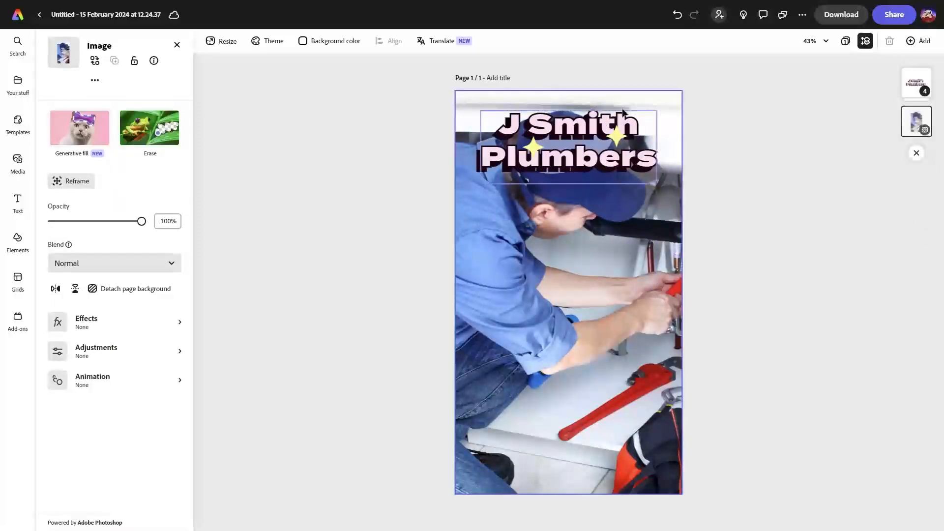
Delete both yellow stars from the "J Smith Plumbers" heading
left_click(620, 136)
left_click(617, 139)
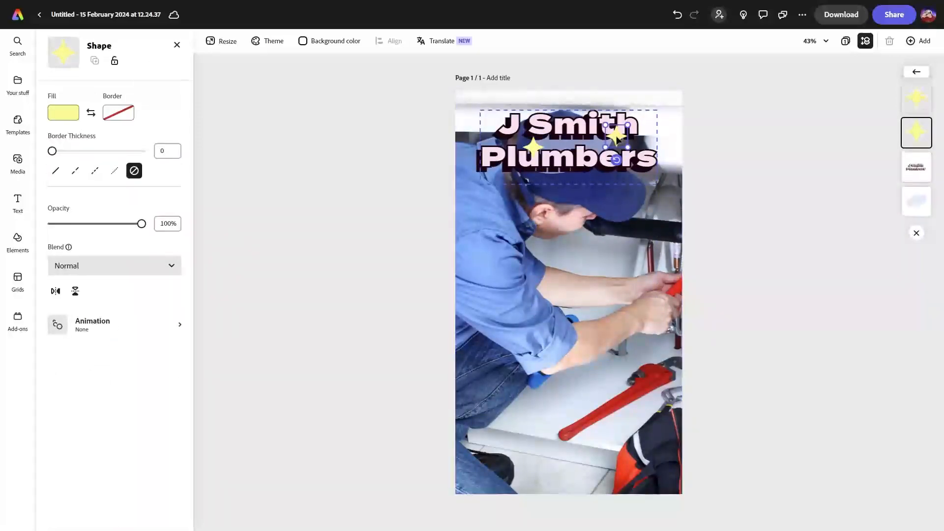
key("Escape")
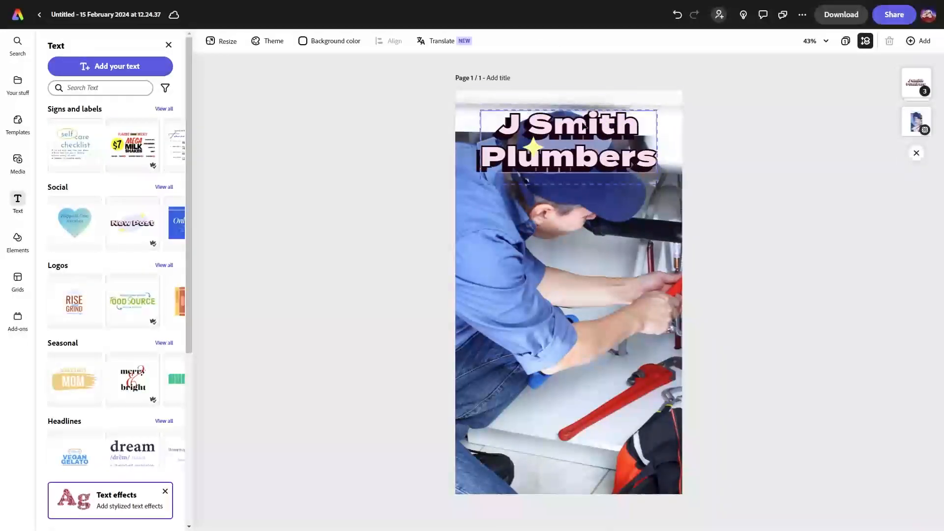
left_click(534, 147)
key("Delete")
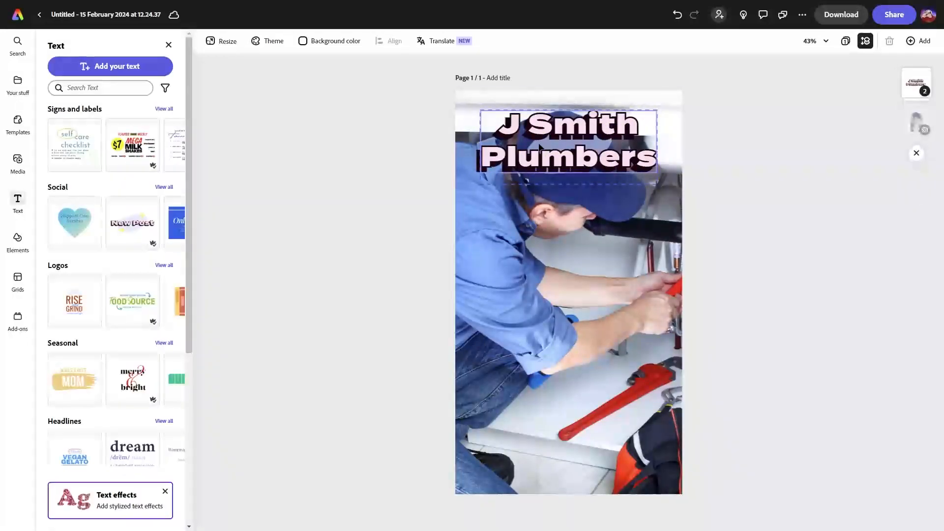
left_click(550, 250)
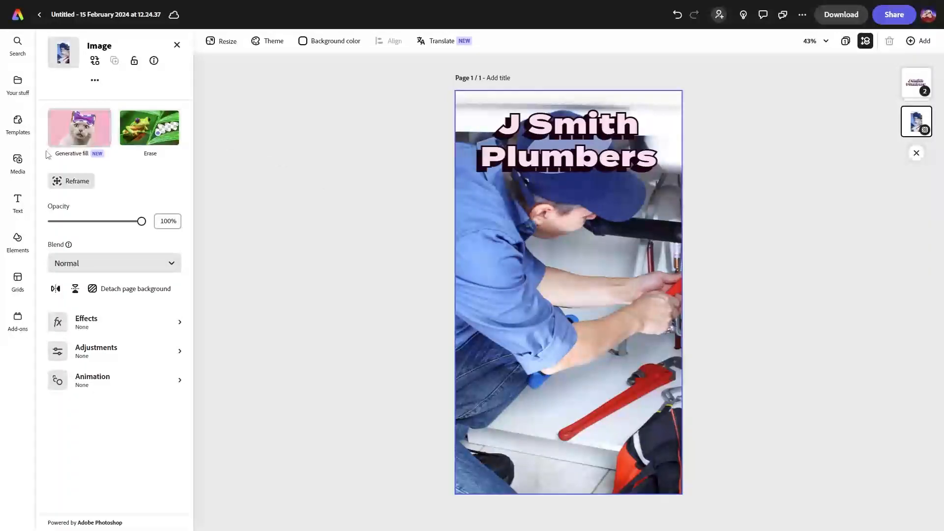
Add a second New Post text graphic to the page and replace its first word with "Worcester region"
left_click(16, 202)
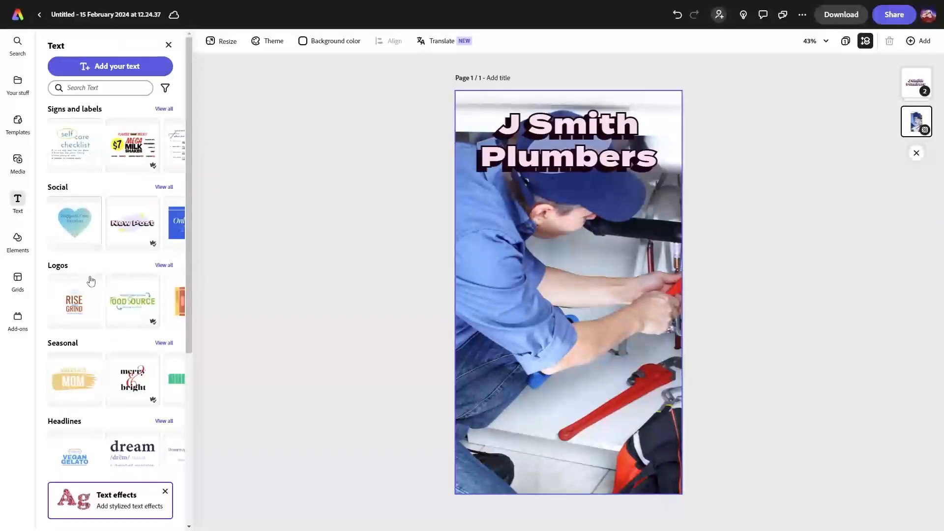
left_click(146, 231)
left_click(623, 290)
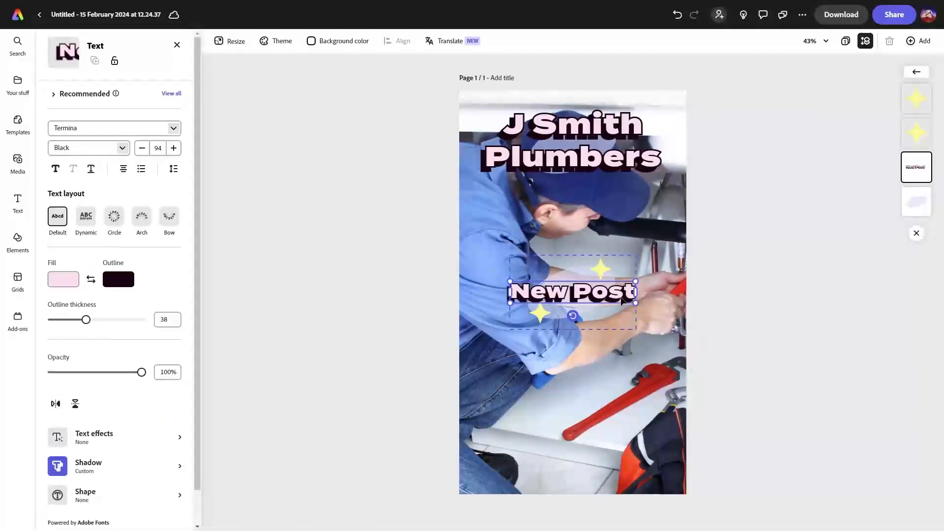
double_click(560, 292)
left_click(560, 291)
double_click(529, 296)
type("Worcest")
type("er reg")
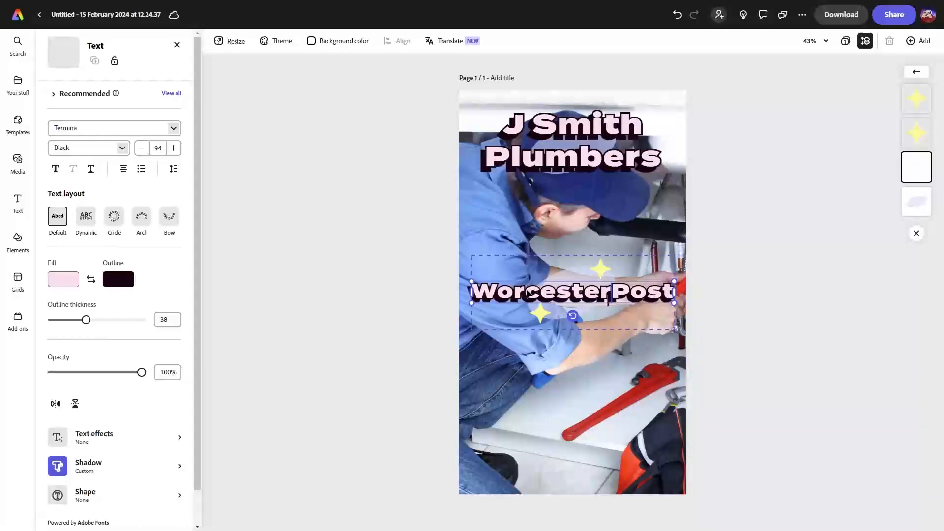
type("ion")
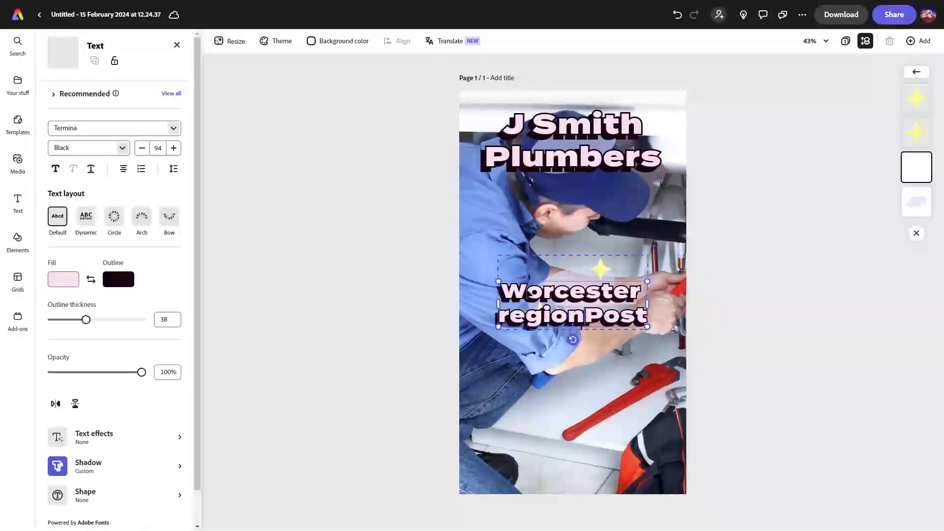
Below "Worcester region", leave a blank line, add "Contact me" with the phone number, and remove the leftover word "Post"
key("Return")
type("Open")
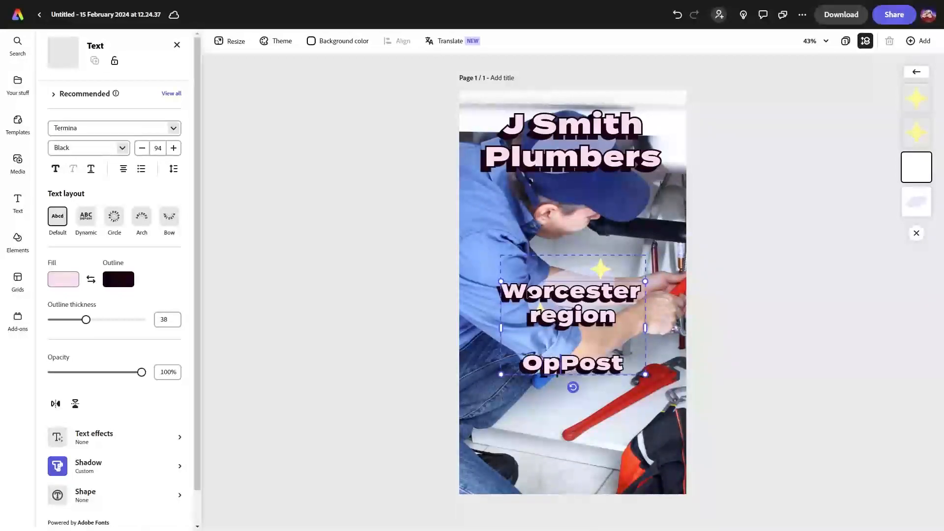
key("BackSpace")
key("BackSpace")
key("BackSpace")
key("BackSpace")
type("Contact m")
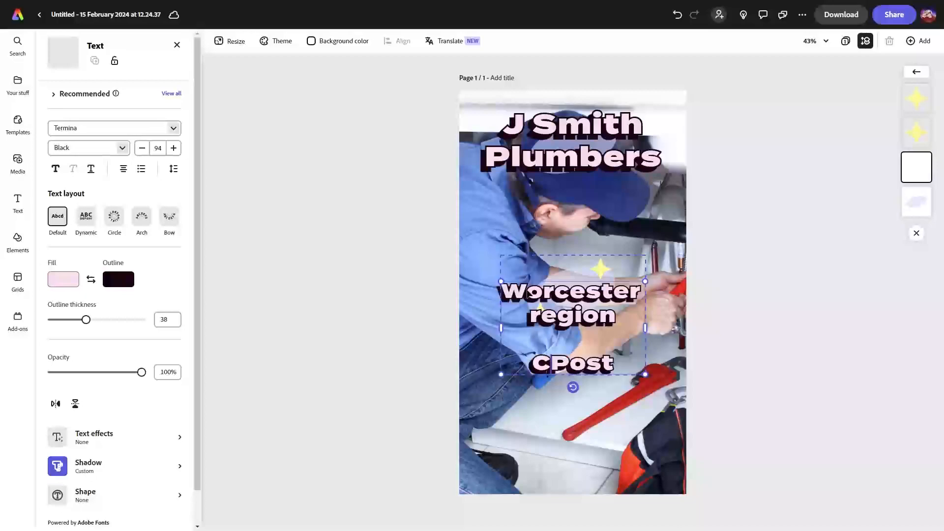
type("e 9 - 5")
key("BackSpace")
key("BackSpace")
key("BackSpace")
key("BackSpace")
key("BackSpace")
type("123 45667")
key("Delete")
key("Delete")
key("Delete")
key("Delete")
Add the line "Available 9 - 5" beneath the phone number, separated by a blank line
key("Return")
key("Return")
type("Available 9 - 5")
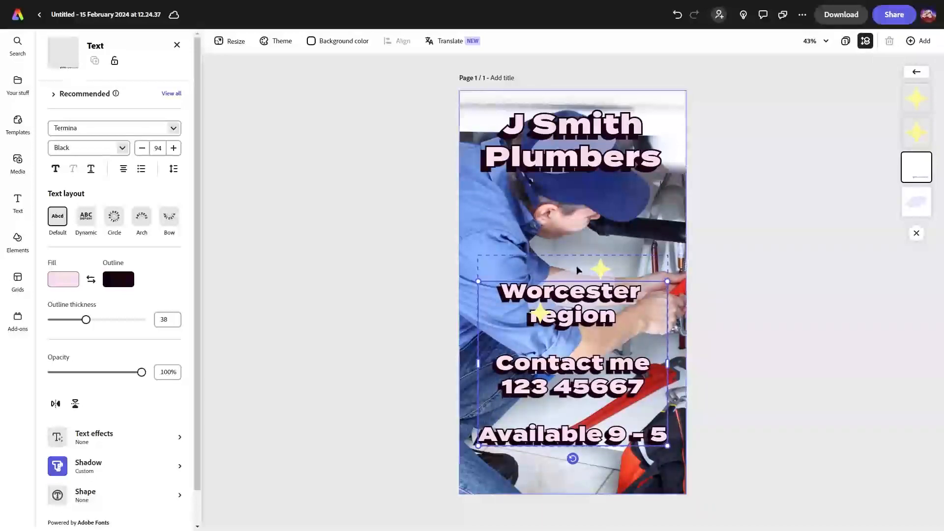
Move the contact text block up the page, centred, and delete the upper yellow star beside it
left_click_drag(582, 310, 578, 249)
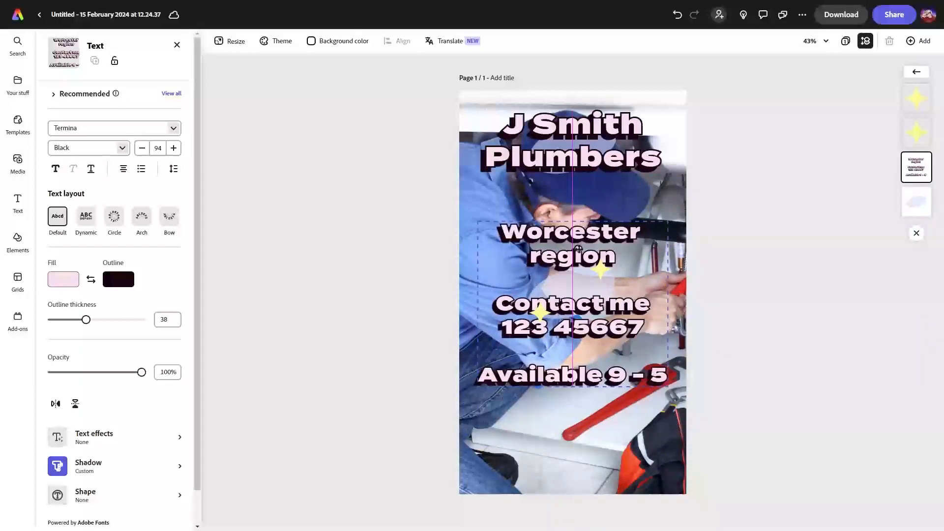
left_click(598, 270)
key("Delete")
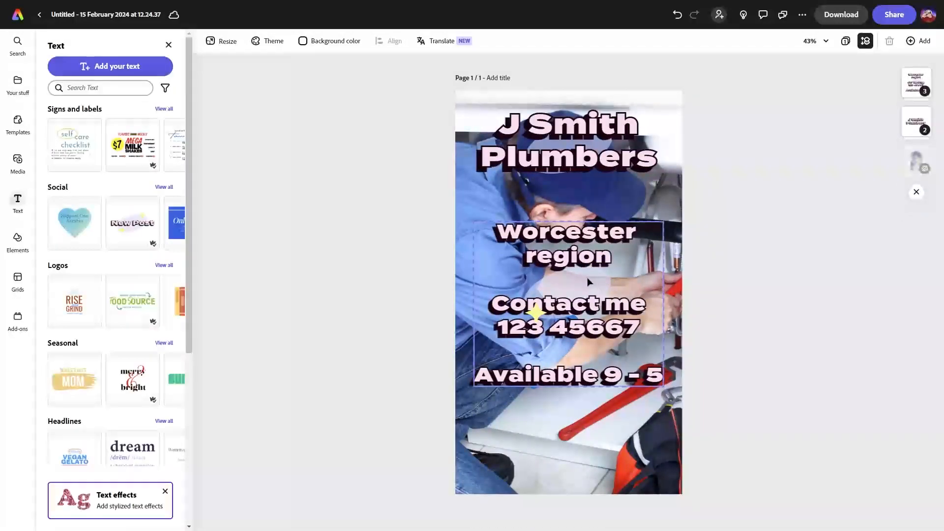
Delete the pale lilac shape and the remaining yellow star behind the contact text, and place the text block below the heading
left_click(587, 277)
left_click_drag(587, 278, 600, 394)
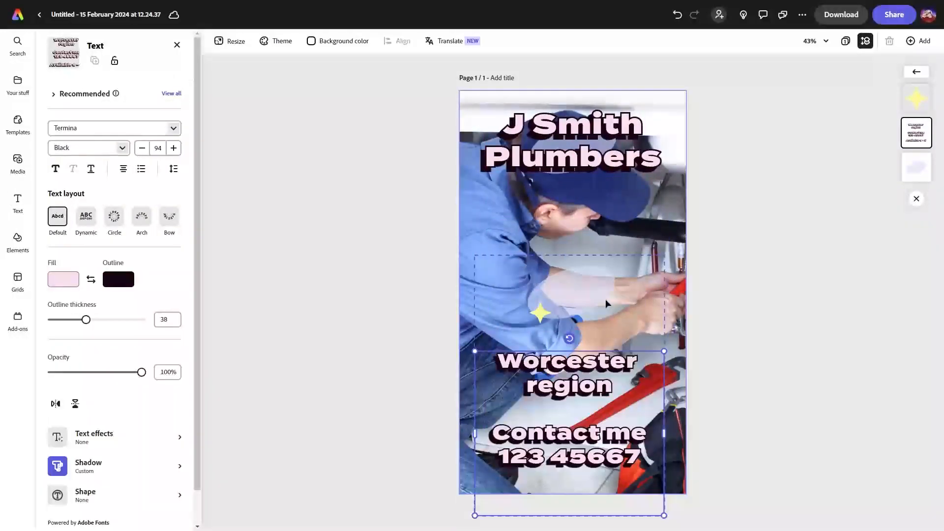
left_click(594, 305)
key("Delete")
left_click(538, 315)
key("Delete")
left_click_drag(562, 357, 570, 235)
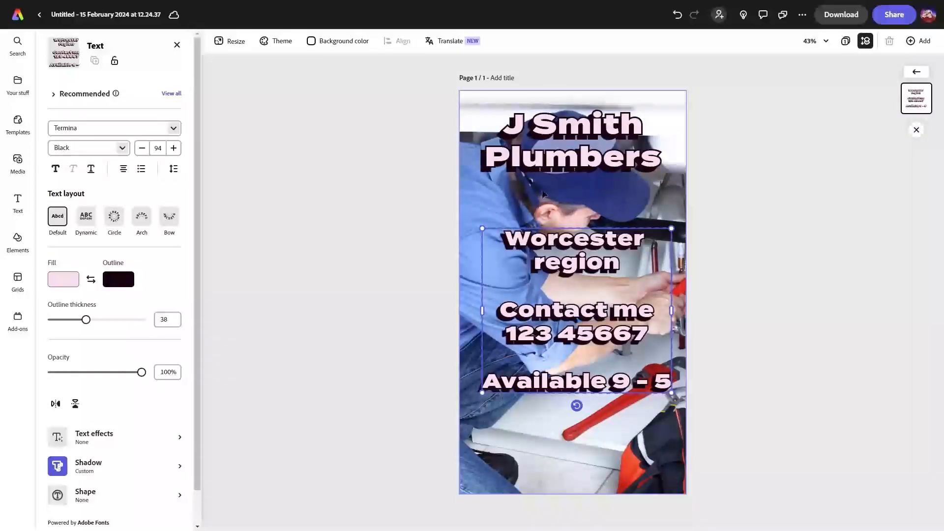
left_click(568, 459)
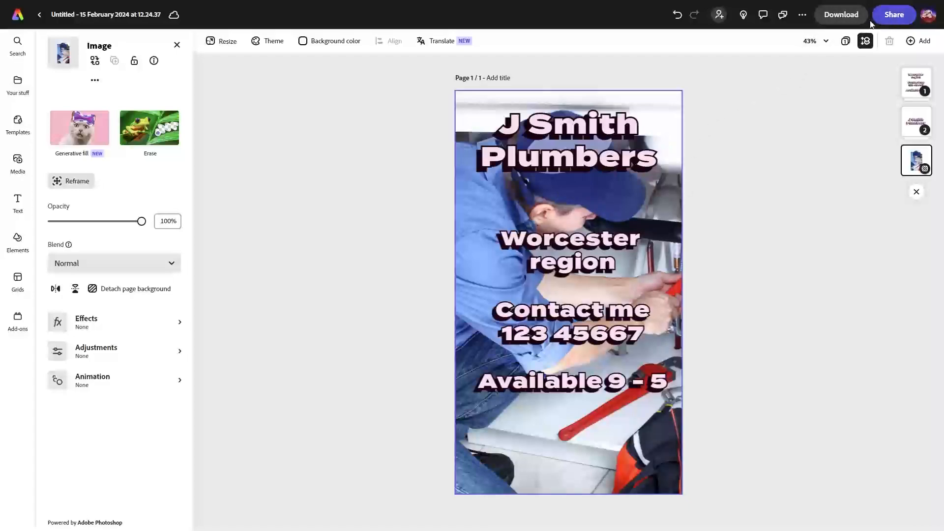
Download the finished page as a PNG and save it in the Downloads folder as "Untitled (7).png"
left_click(844, 19)
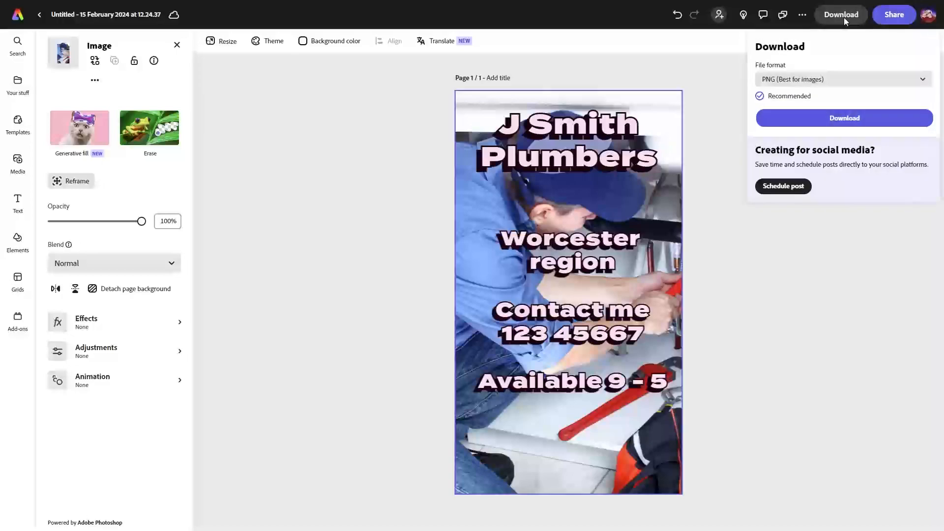
left_click(842, 87)
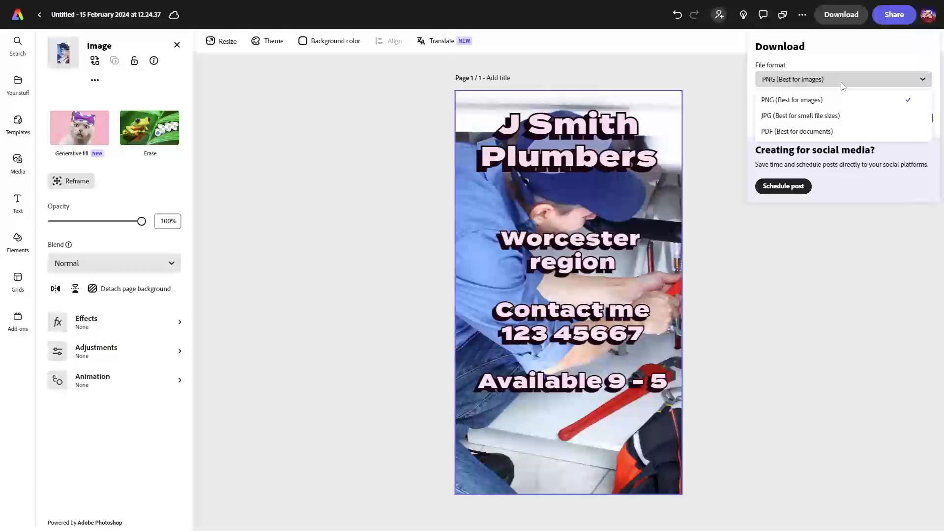
left_click(825, 103)
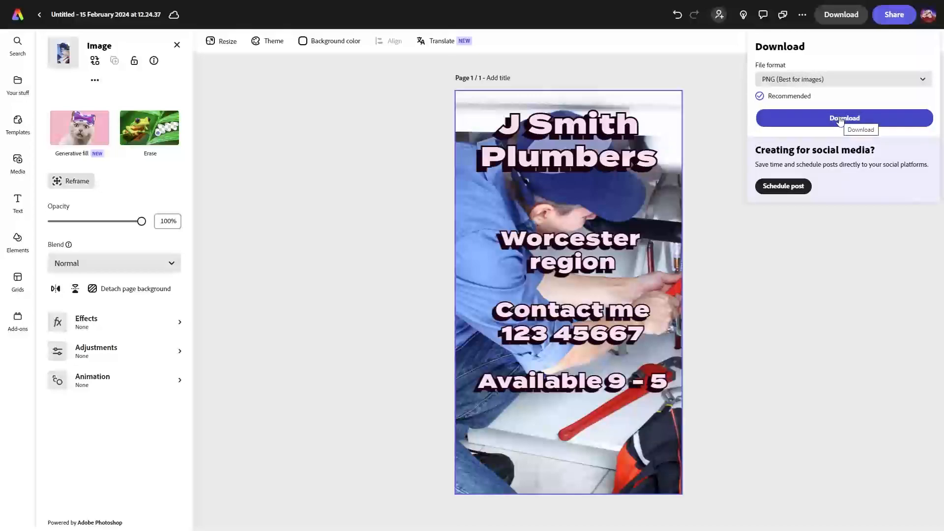
left_click(840, 119)
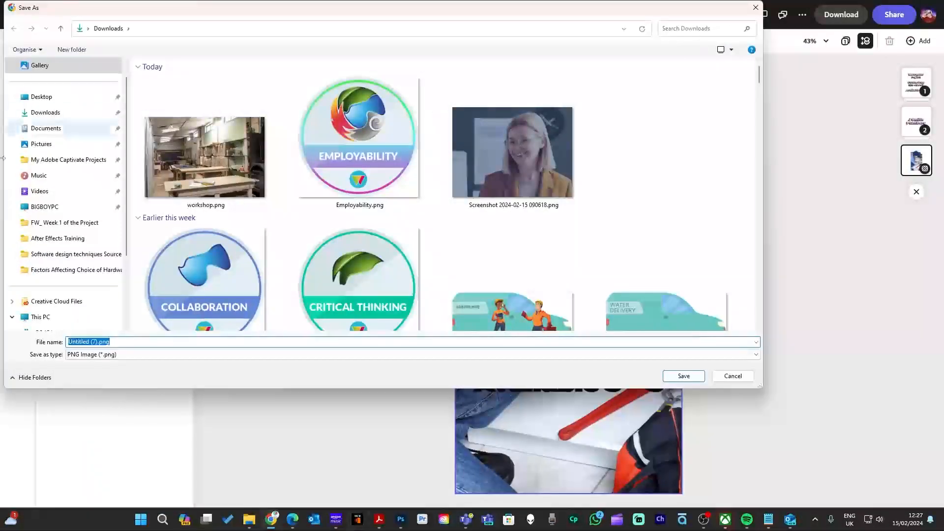
left_click(67, 115)
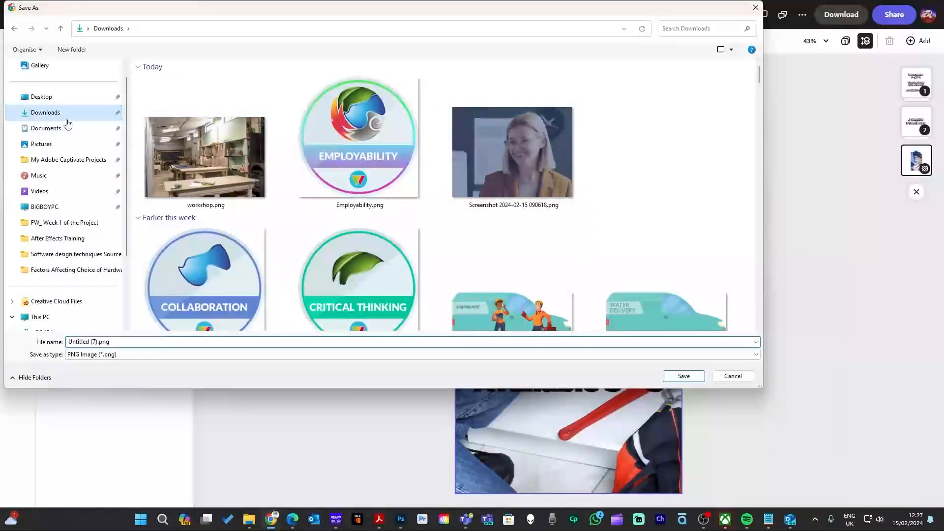
left_click(677, 377)
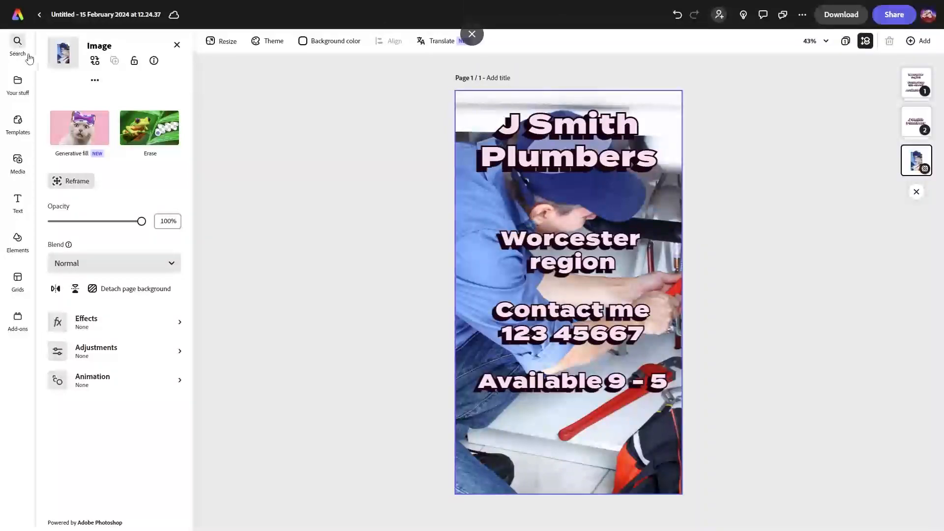
left_click(18, 84)
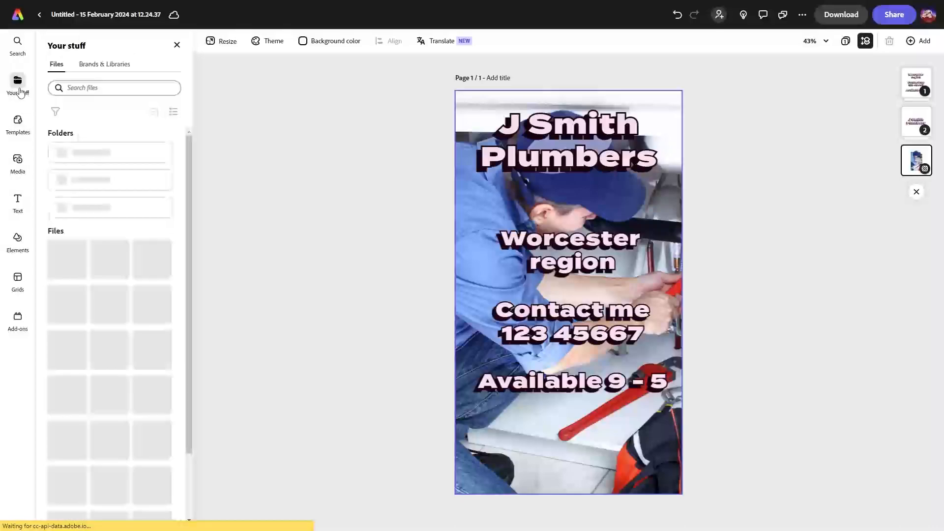
left_click(23, 124)
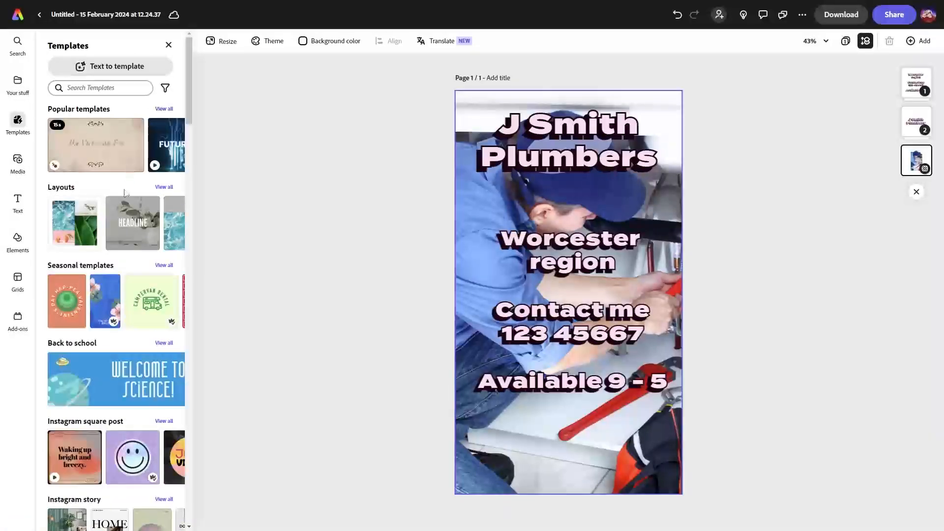
left_click(17, 161)
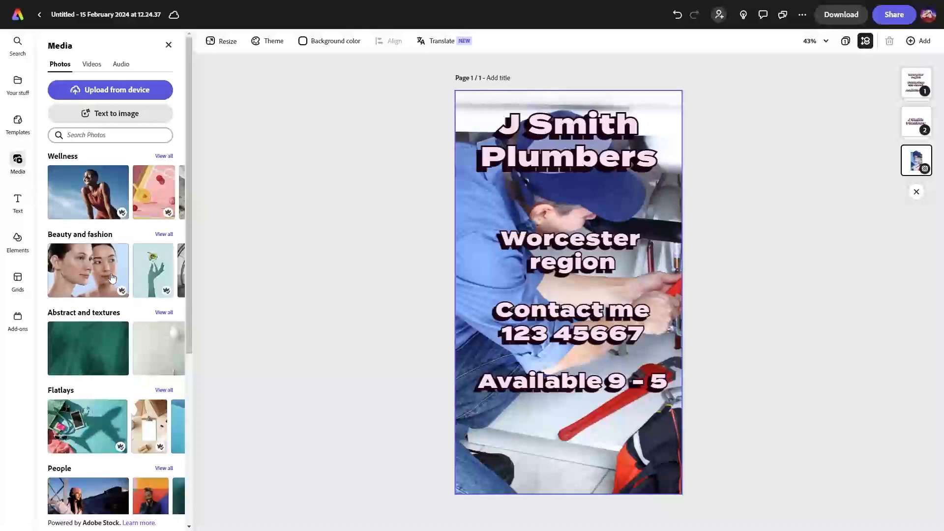
scroll(118, 275, "down", 5)
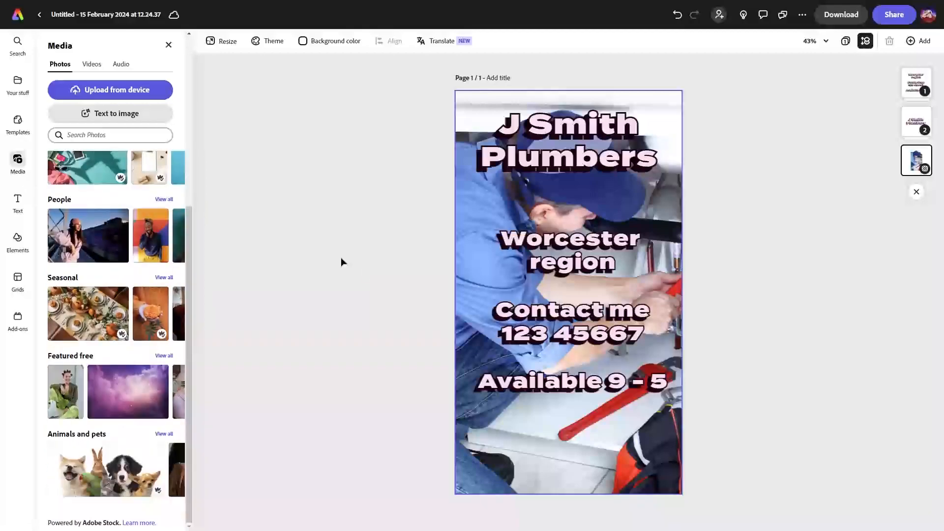